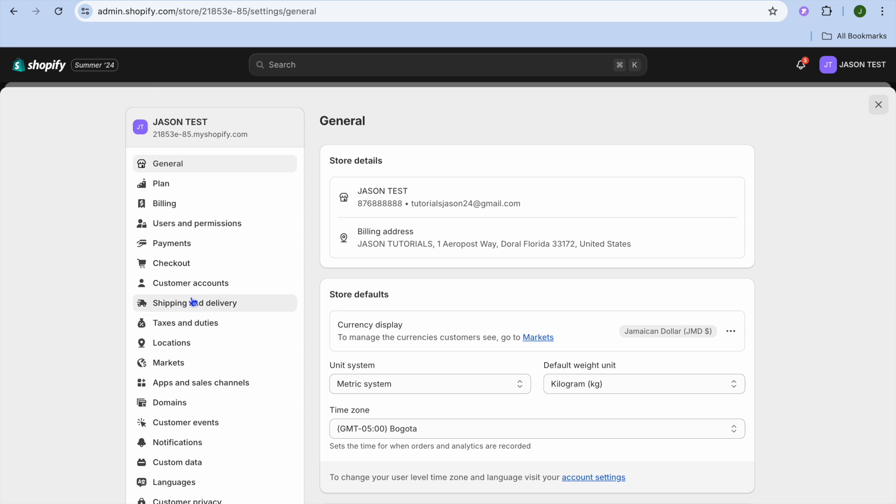
Open the general shipping profile in the shipping and delivery settings and review its domestic and international zones and rates.
click(217, 303)
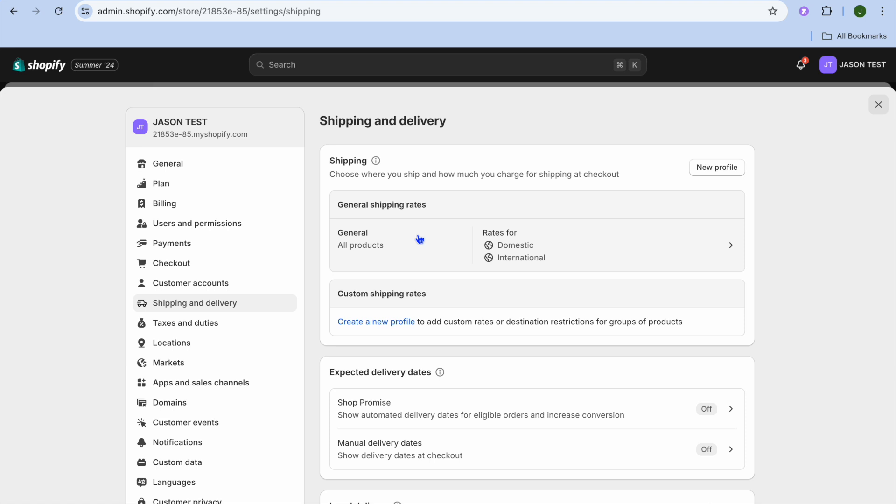
click(464, 245)
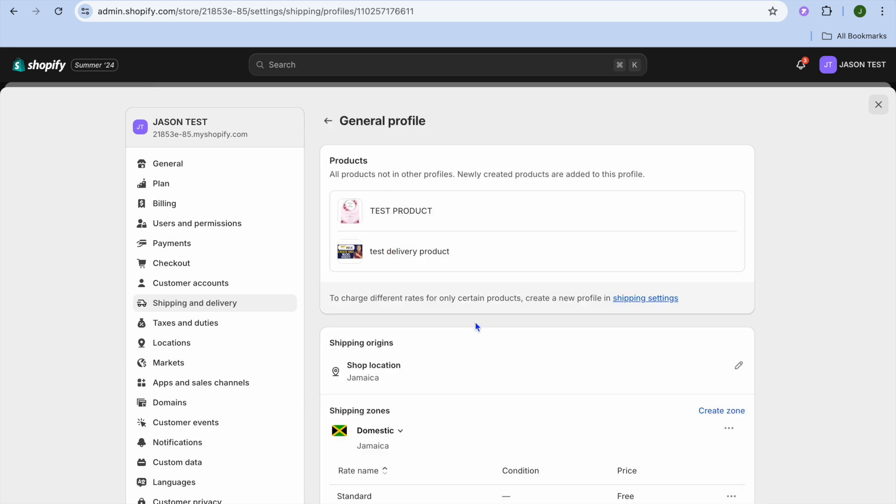
scroll(475, 321, down, 6)
scroll(475, 321, up, 1)
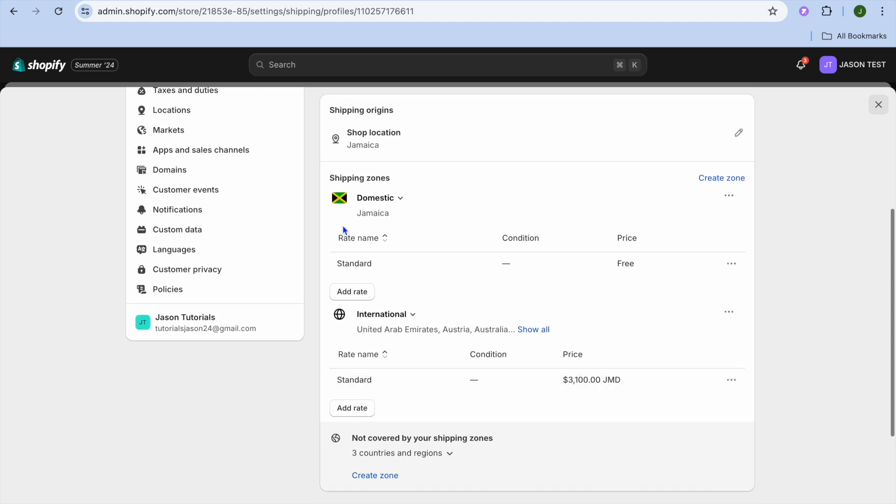
scroll(436, 219, down, 3)
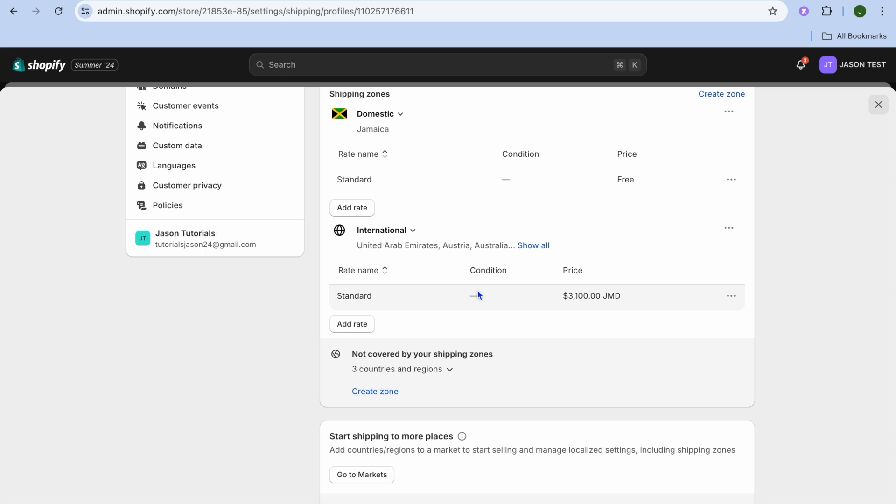
scroll(477, 290, up, 1)
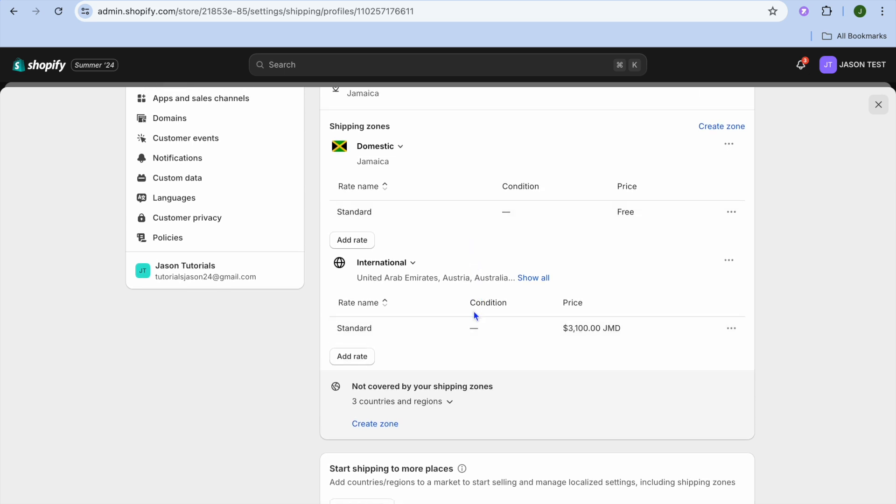
scroll(477, 318, up, 2)
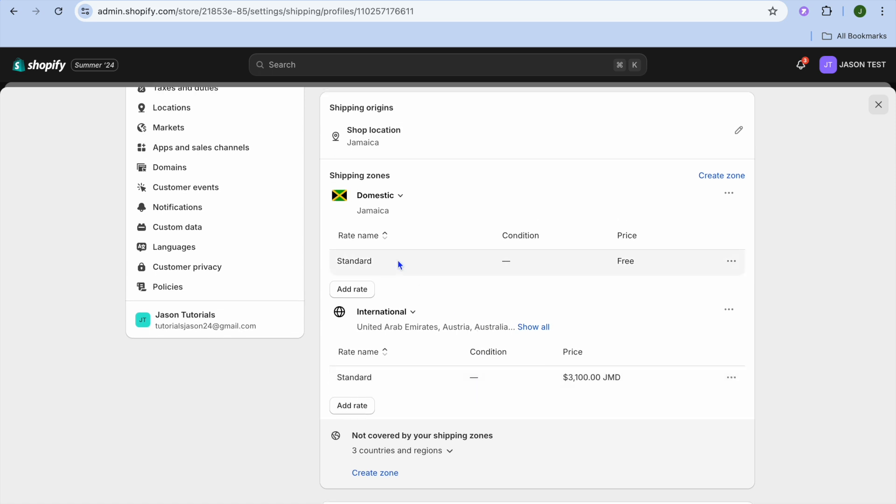
Open the domestic zone's Standard rate to view its editable price, and close it without changes.
click(732, 263)
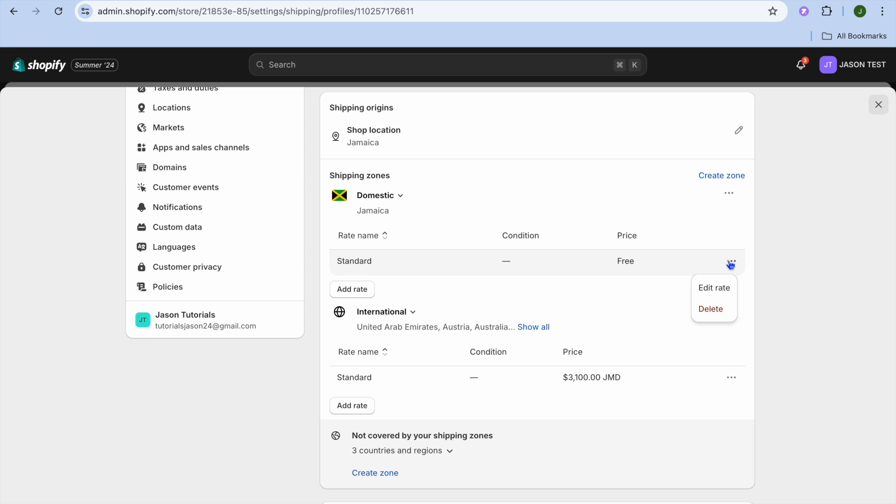
click(723, 288)
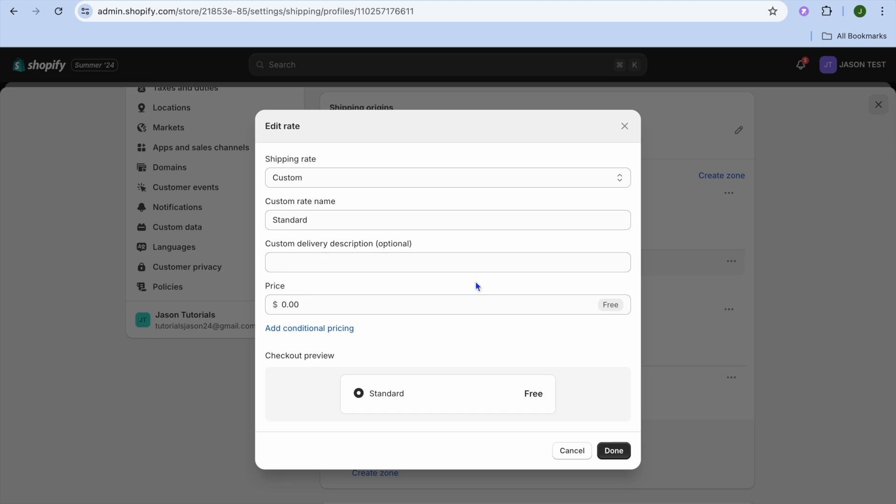
click(376, 306)
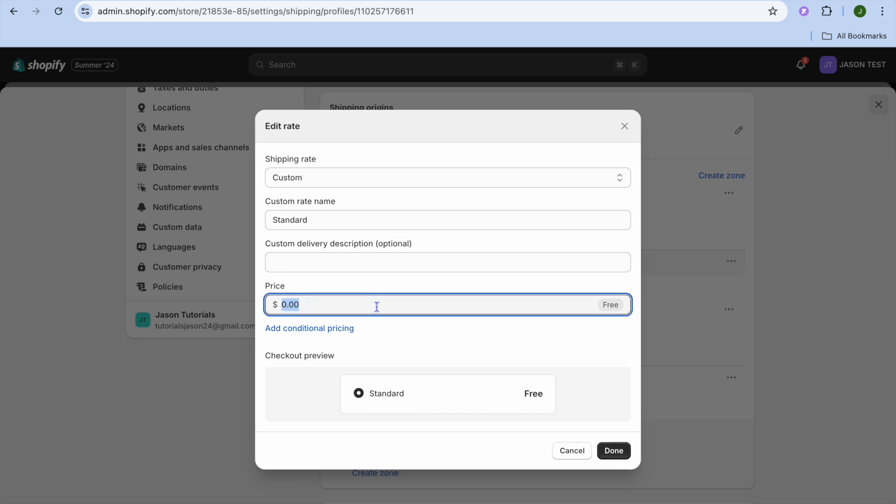
click(627, 126)
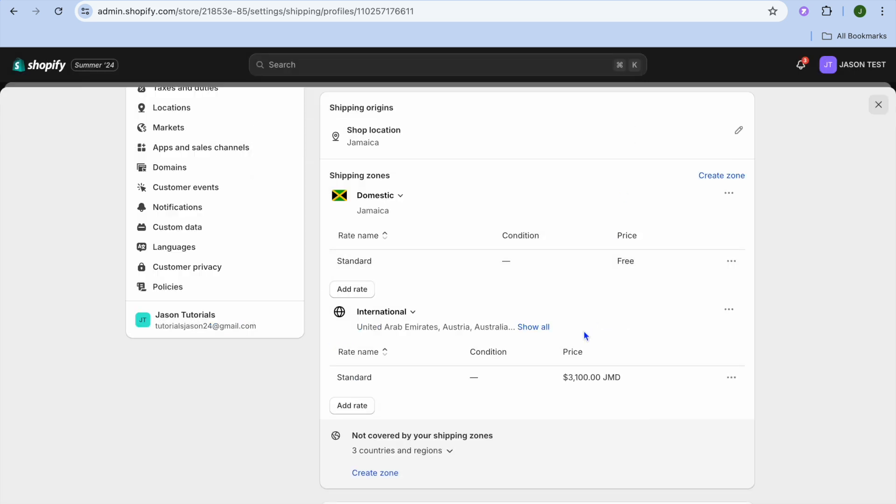
View the edit options of the international zone's Standard rate, and cancel without changes.
scroll(584, 332, down, 3)
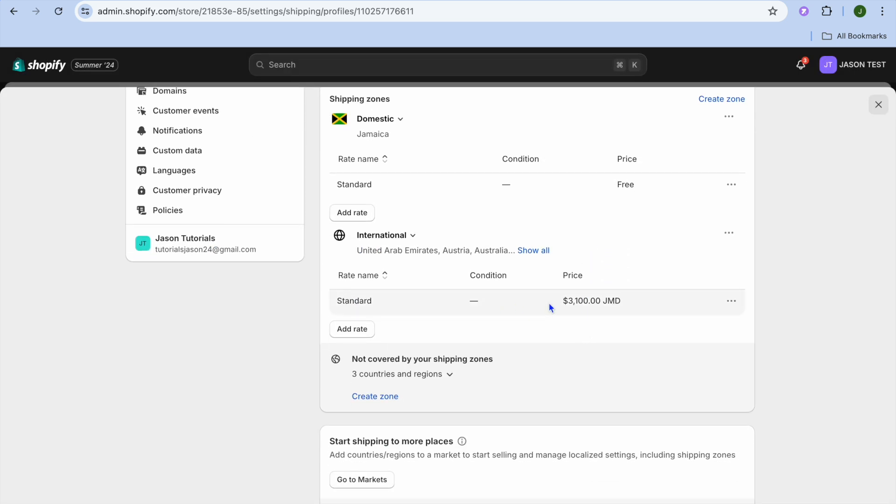
click(735, 303)
click(723, 328)
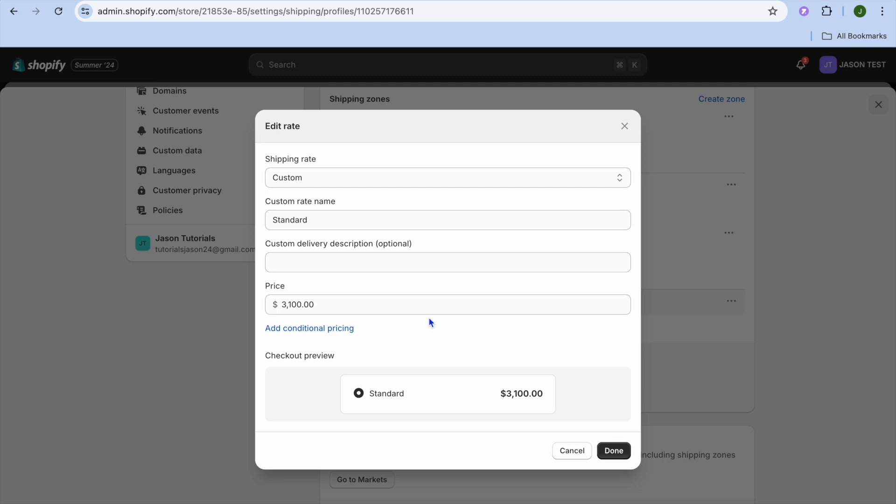
click(562, 450)
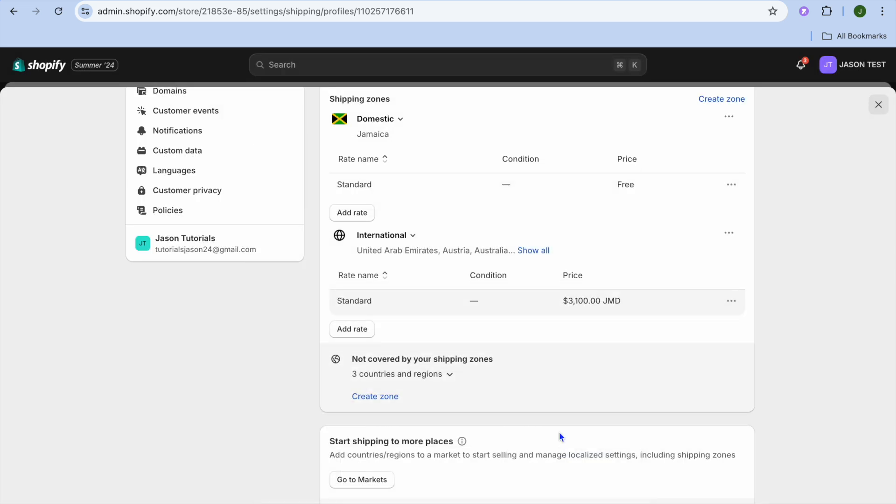
Leave the general profile and start a new custom shipping profile named "test".
scroll(554, 361, up, 6)
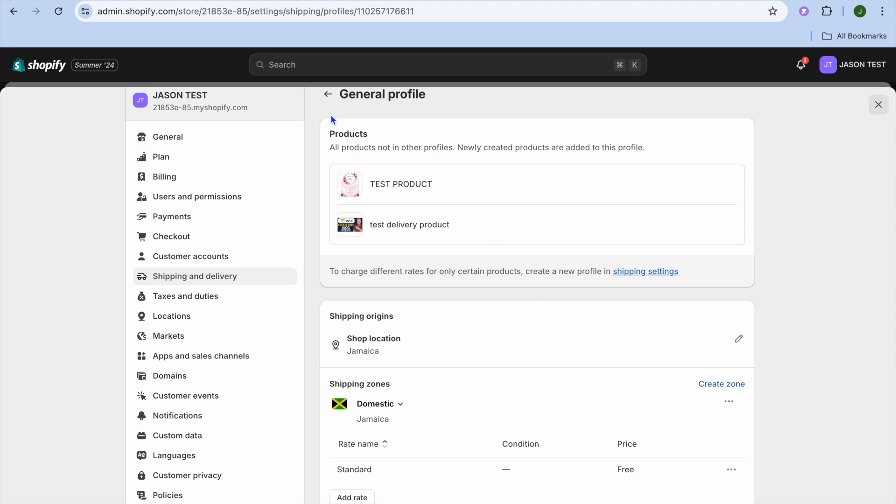
click(327, 94)
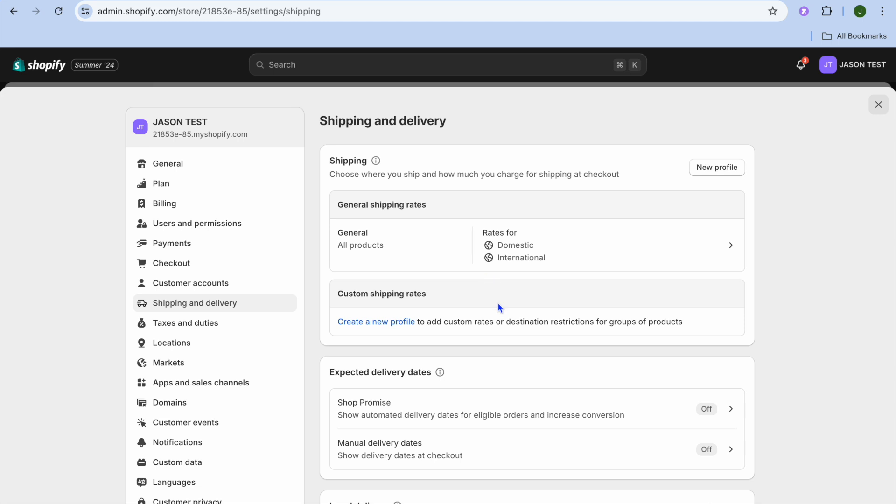
click(710, 170)
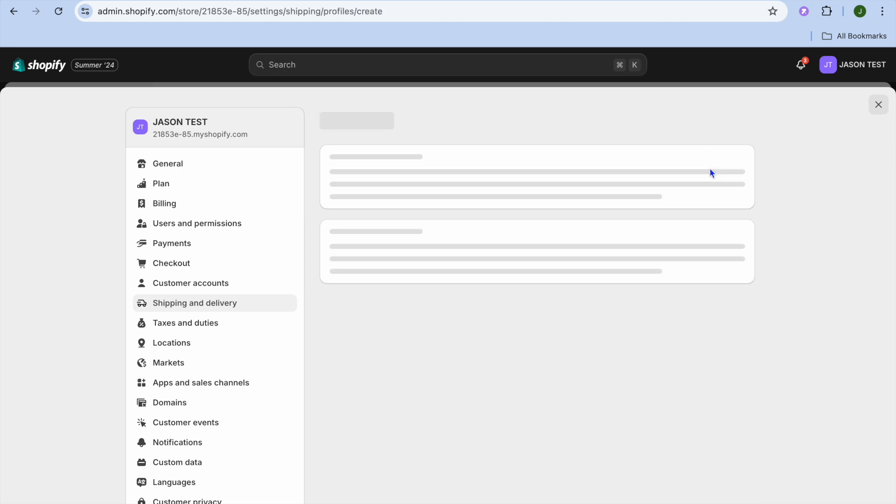
click(435, 192)
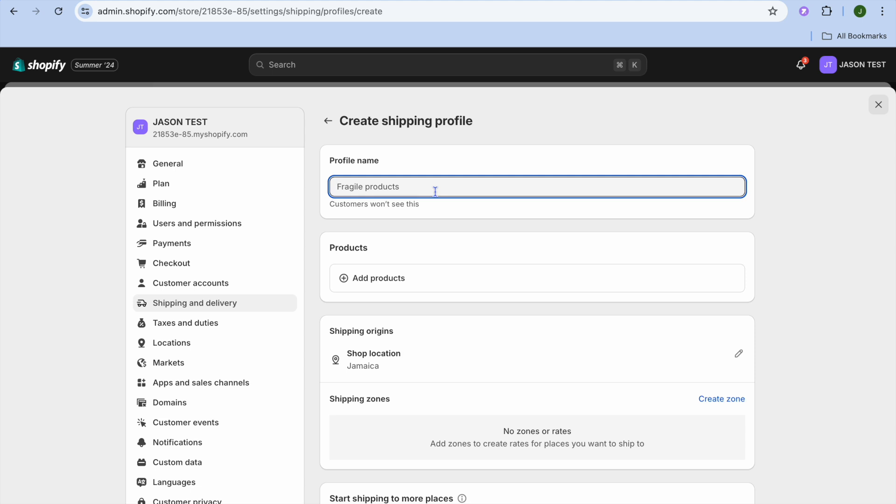
text(test)
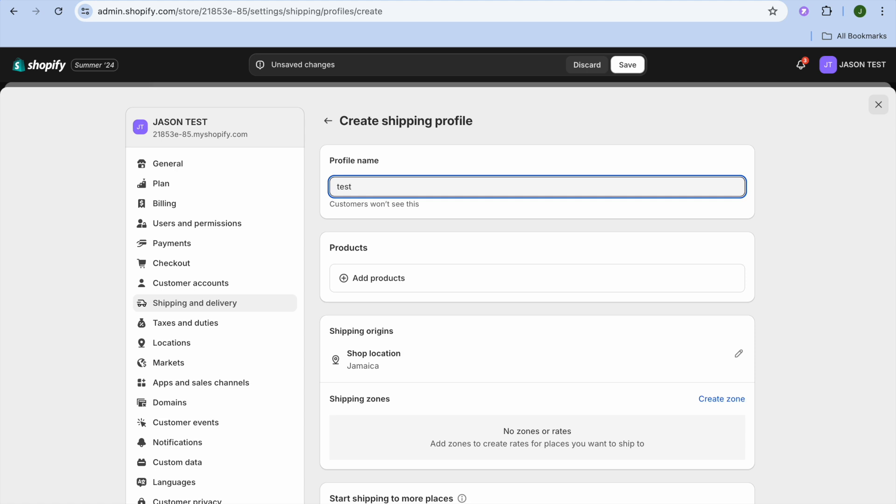
Add "test delivery product" to the new shipping profile.
click(399, 284)
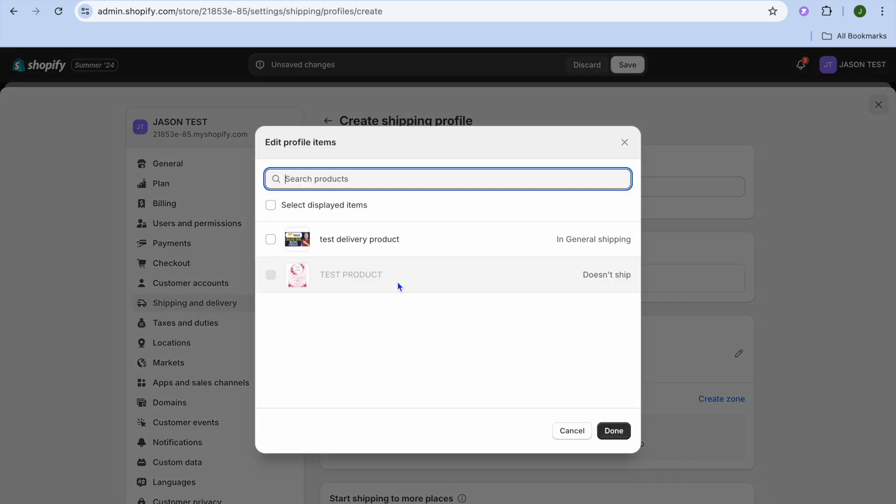
click(271, 239)
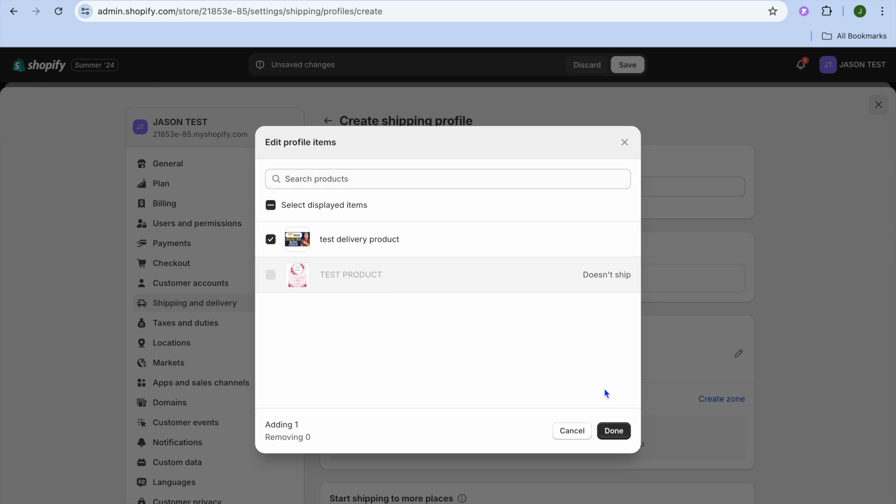
click(613, 430)
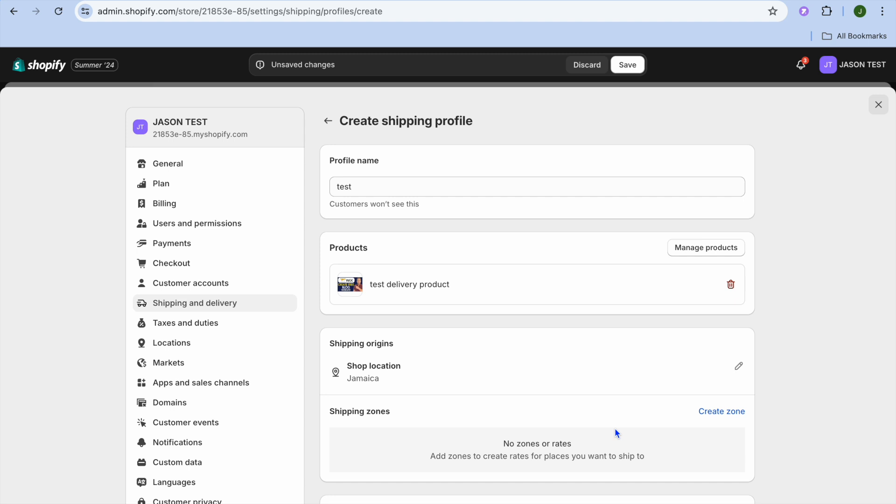
Create a shipping zone named "test zone" in the profile that covers the United States.
scroll(615, 429, down, 4)
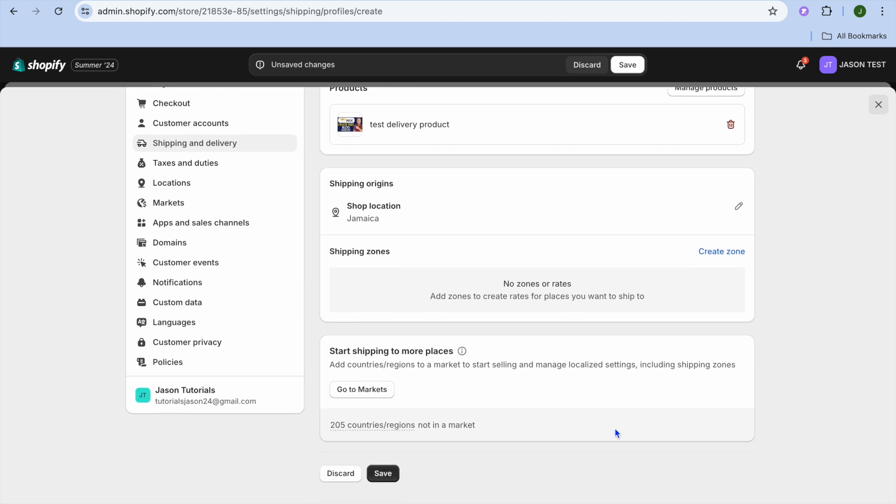
scroll(616, 430, down, 1)
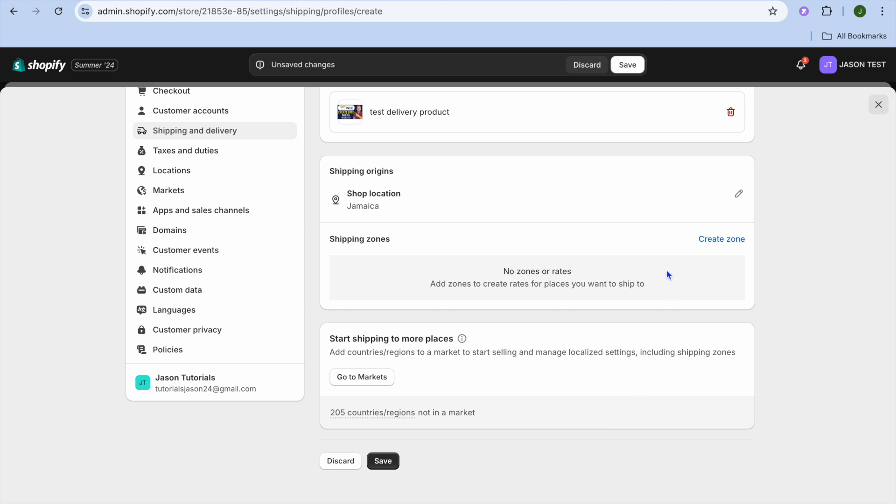
click(730, 241)
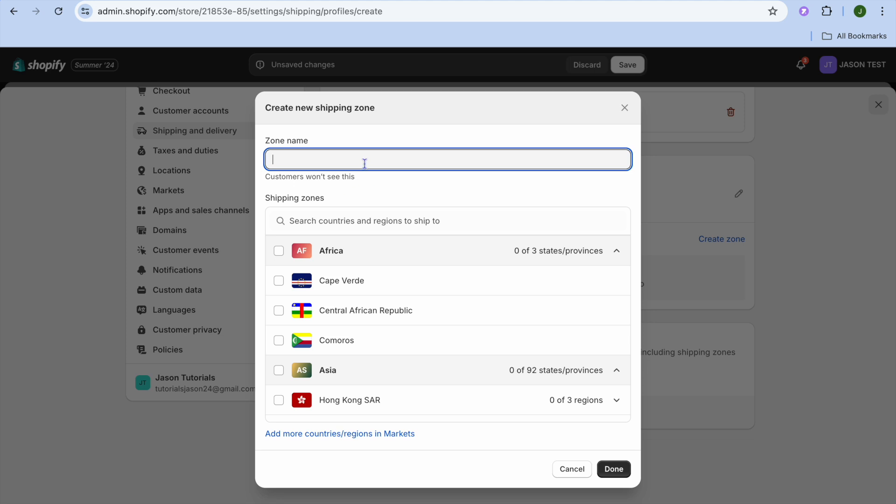
text(test zone)
click(400, 228)
text(united)
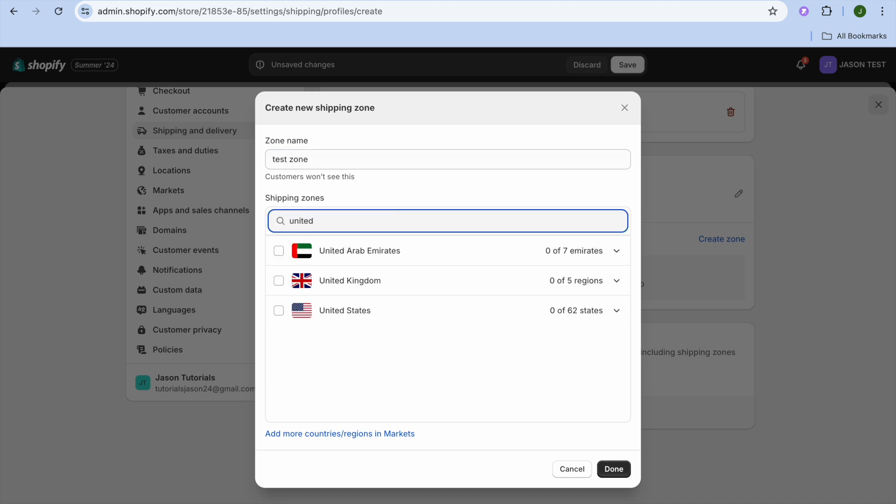
click(279, 311)
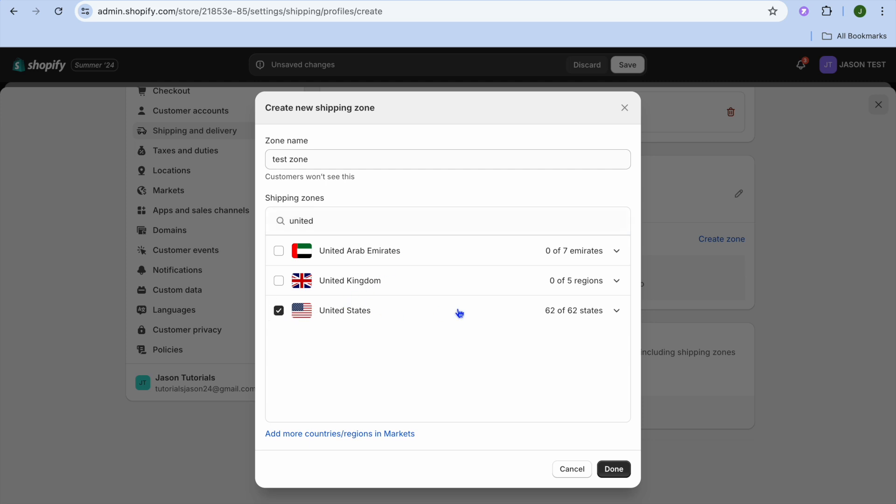
click(614, 469)
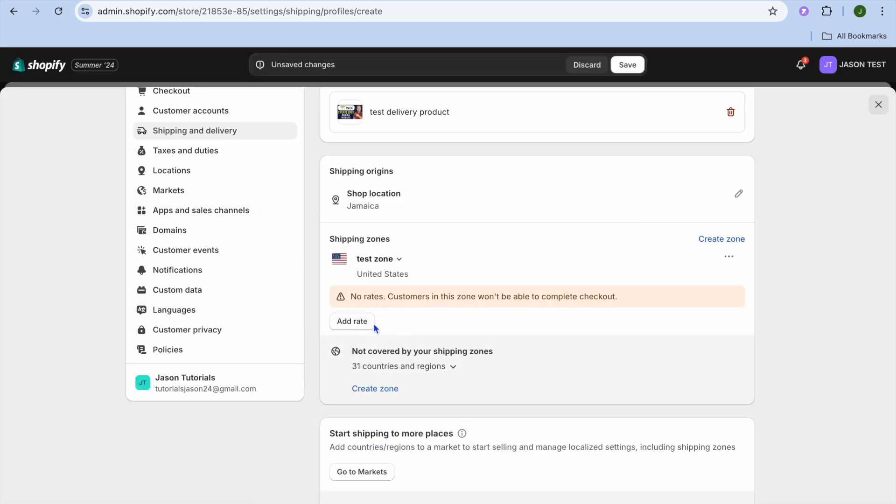
Add a flat custom shipping rate named "free" at the default 0.00 price to test zone.
click(360, 323)
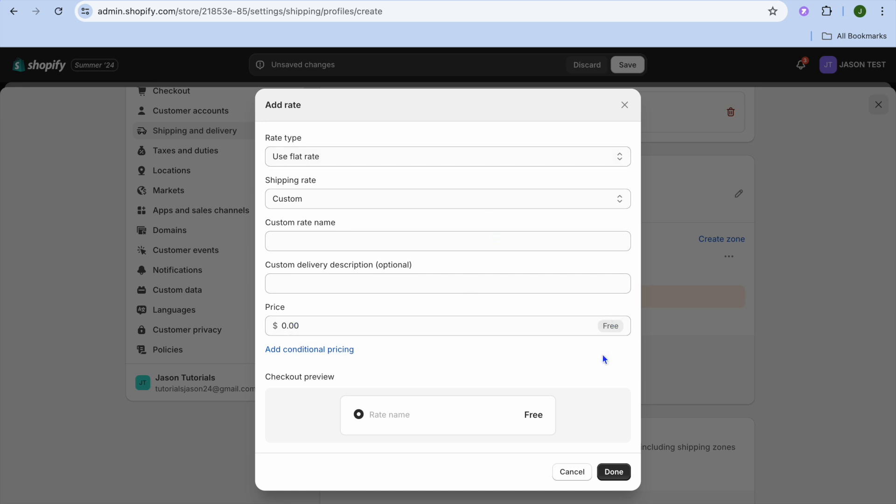
click(616, 473)
click(385, 240)
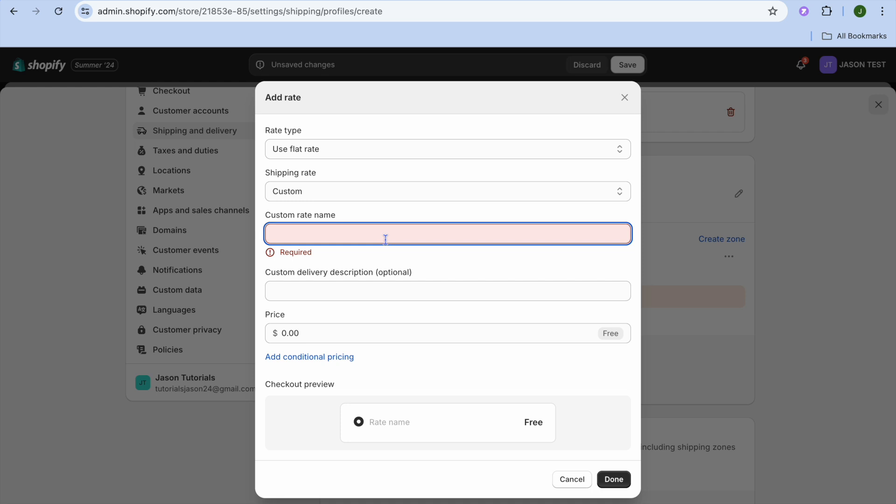
text(free)
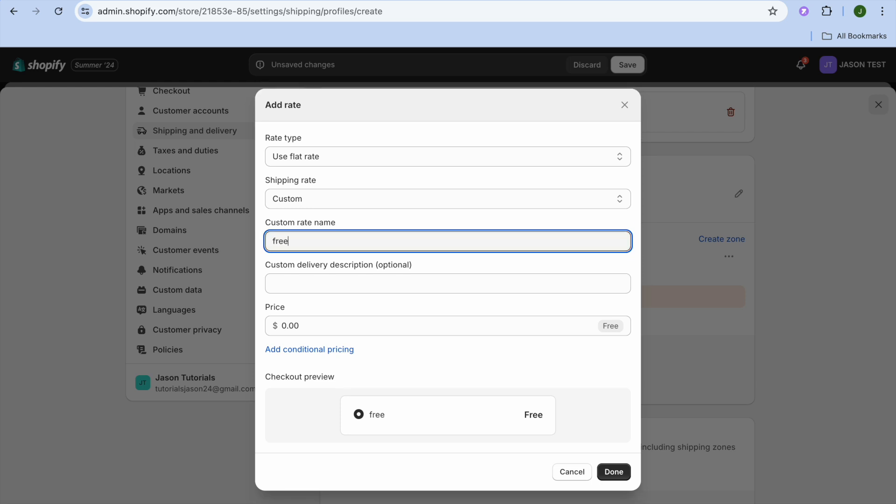
click(615, 472)
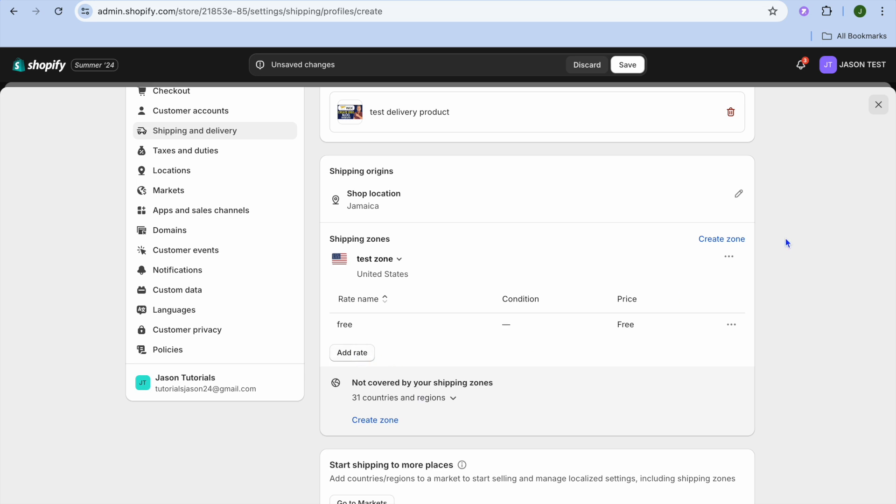
Start a second shipping zone named "test zone 1" and include Jamaica in it.
click(722, 239)
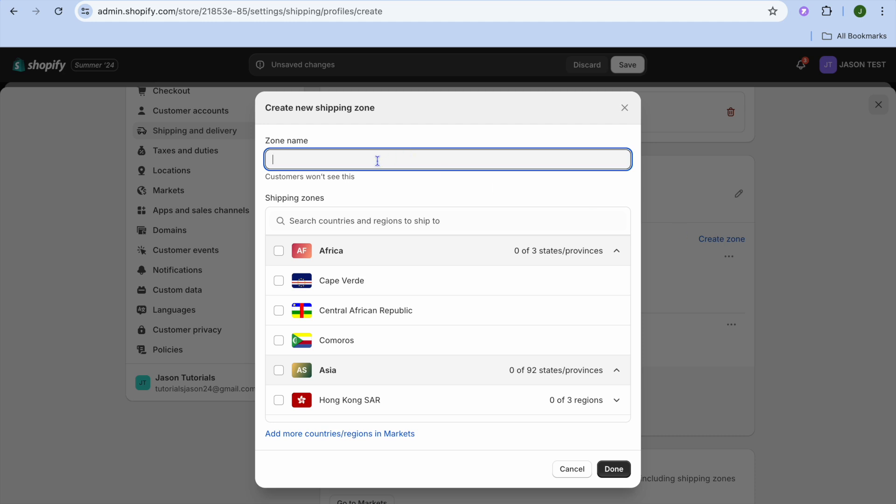
text(test zone 1)
scroll(354, 243, down, 3)
click(340, 223)
text(car)
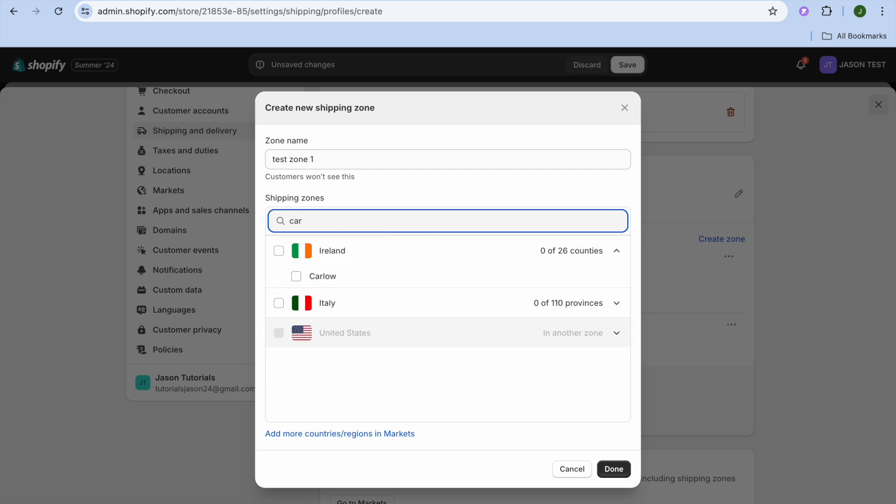
key(BackSpace)
key(BackSpace)
key(BackSpace)
text(jam)
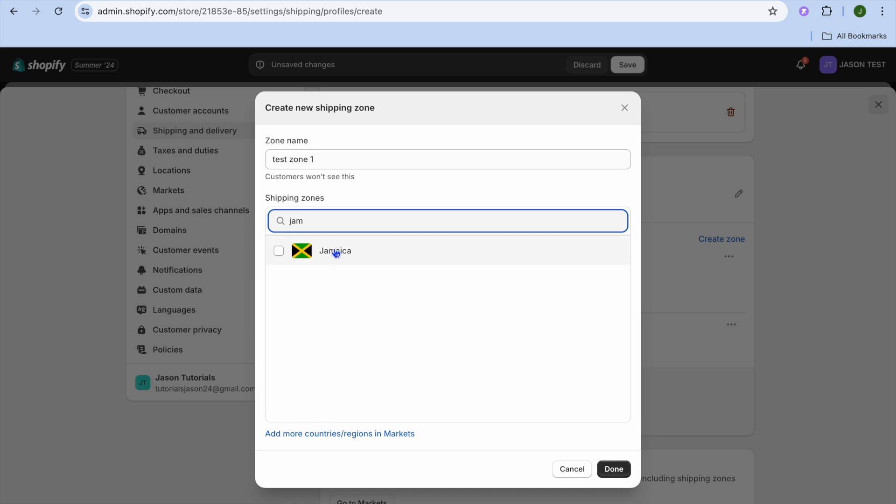
click(278, 252)
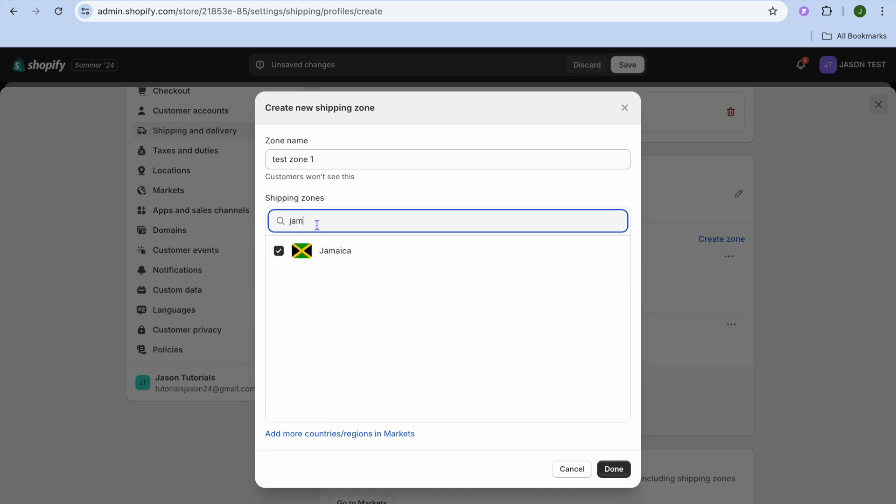
Include all of Africa and Asia in the new shipping zone and finish creating it.
key(BackSpace)
key(BackSpace)
key(BackSpace)
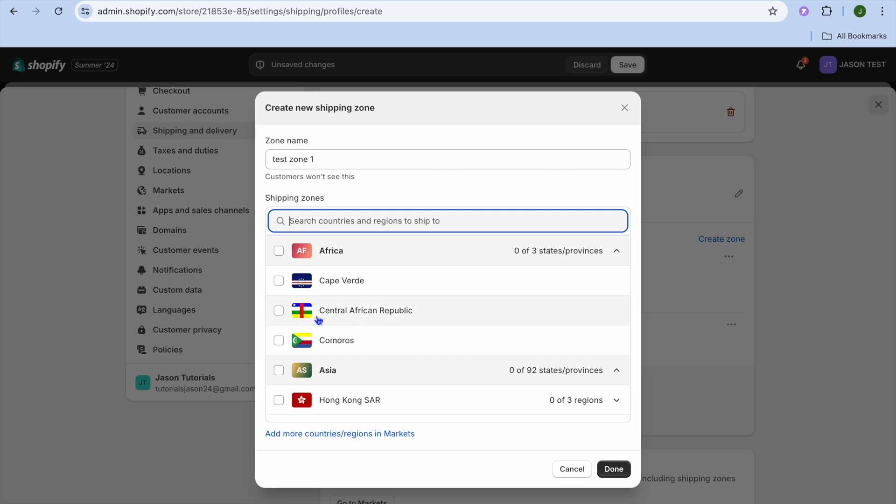
click(279, 251)
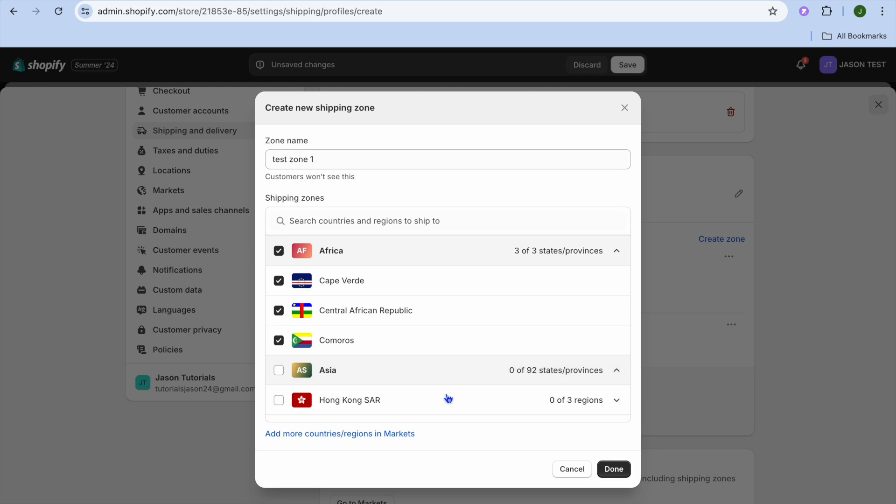
click(280, 371)
click(614, 469)
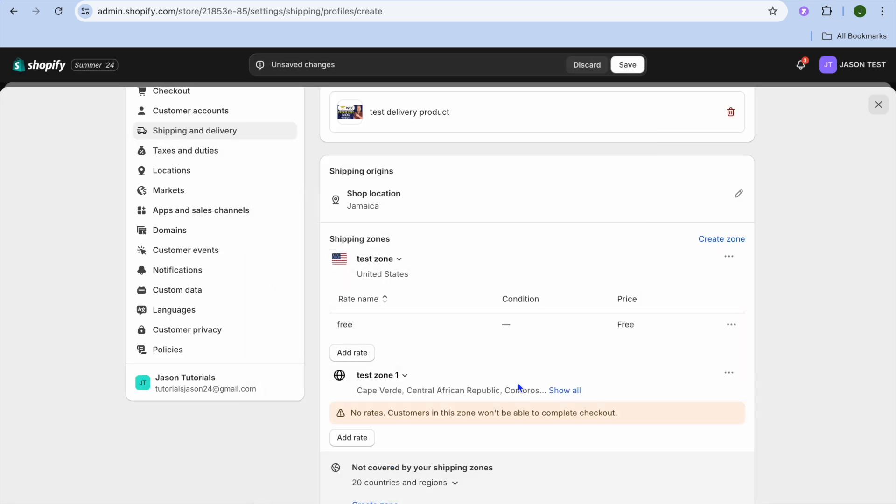
Start a custom flat shipping rate named "test zone 1" for the test zone 1 shipping zone.
scroll(518, 387, down, 2)
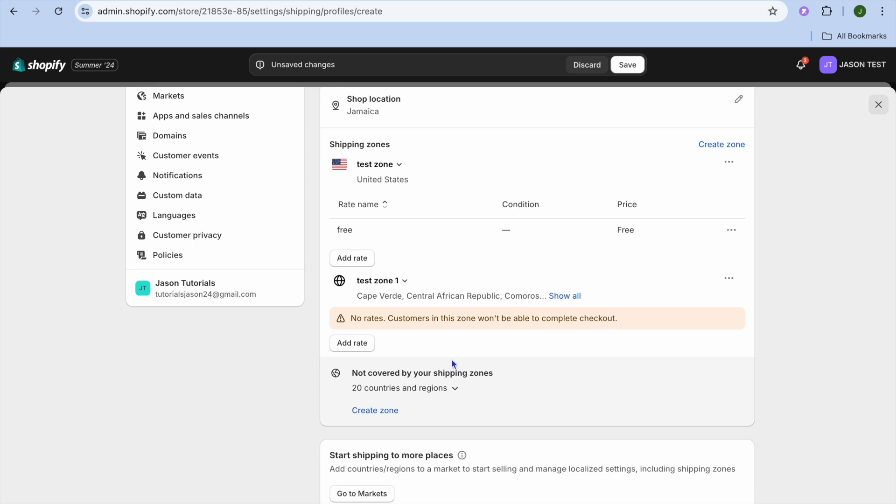
click(343, 349)
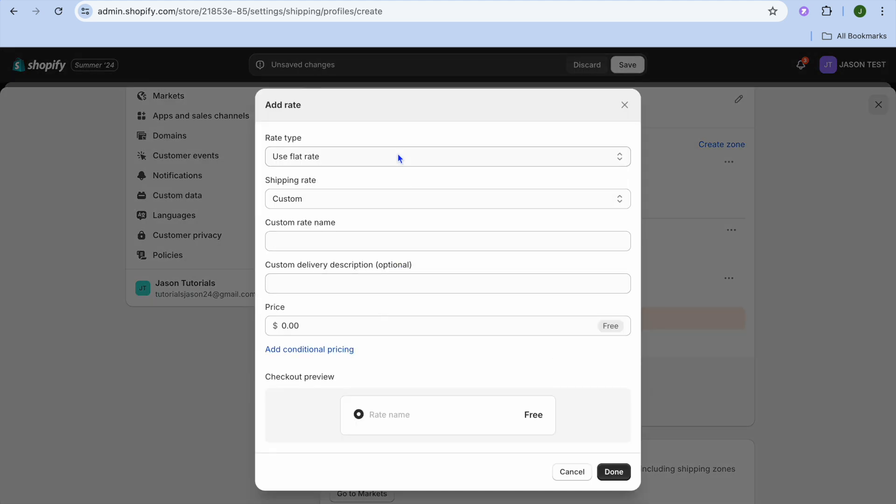
click(397, 155)
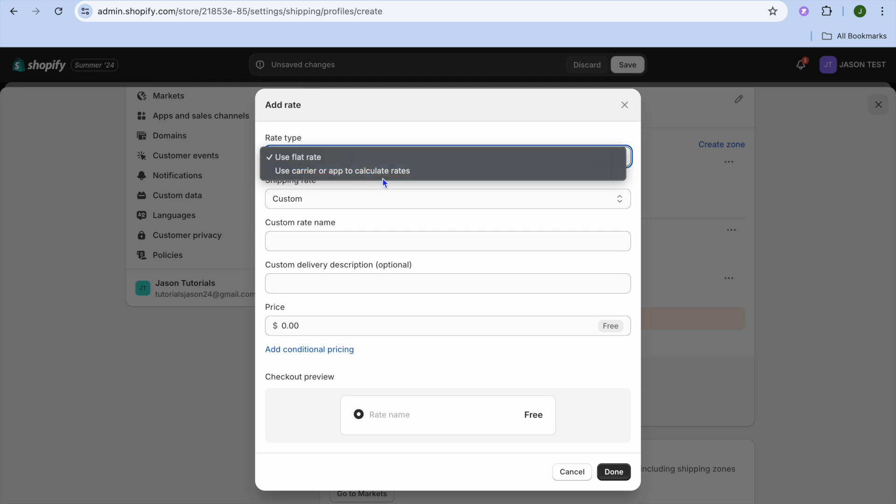
click(377, 241)
click(375, 237)
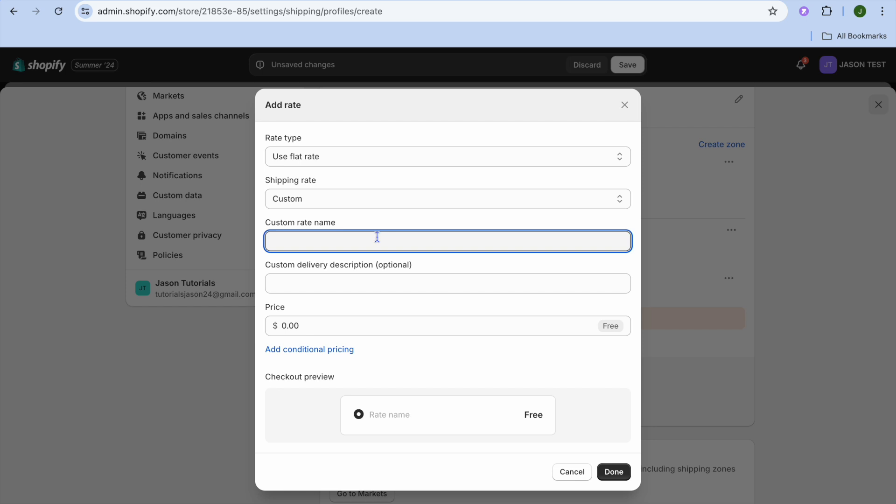
text(test zone 1)
click(412, 326)
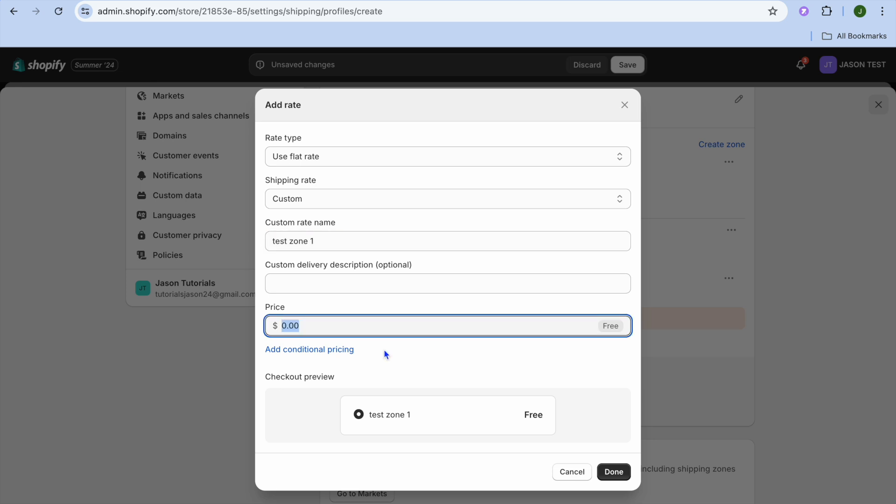
Enable conditional pricing with the default item-weight basis, set the rate's price to $10 and finish adding the rate.
click(305, 351)
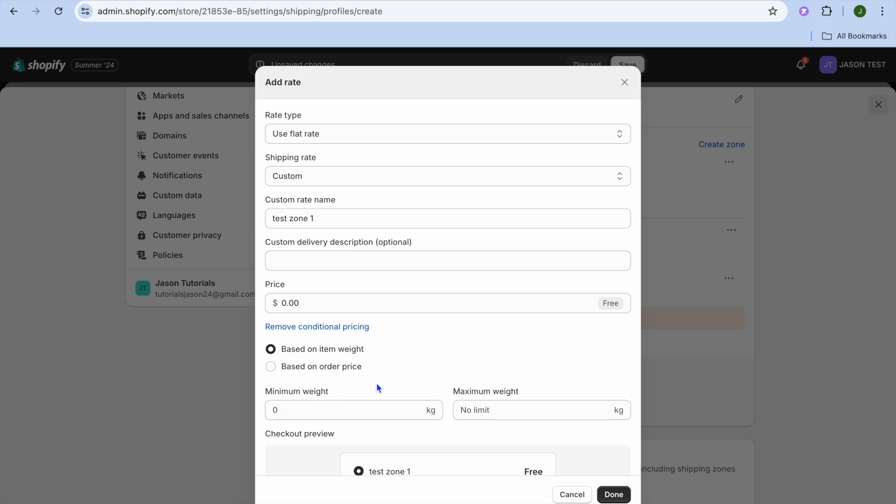
scroll(378, 400, down, 1)
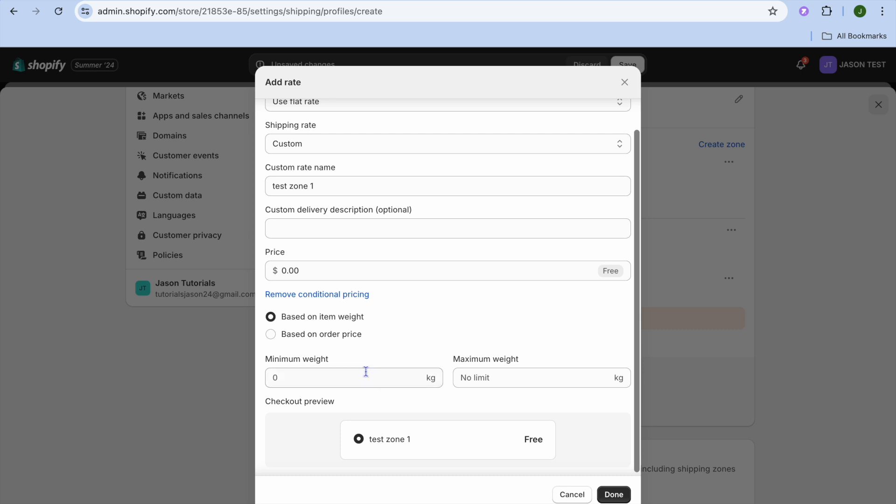
click(317, 267)
text(1)
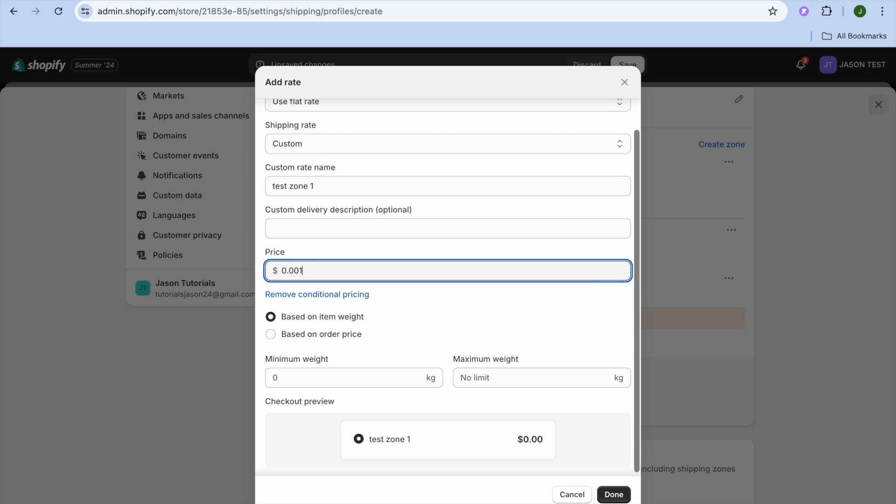
key(BackSpace)
key(BackSpace)
key(BackSpace)
key(BackSpace)
key(BackSpace)
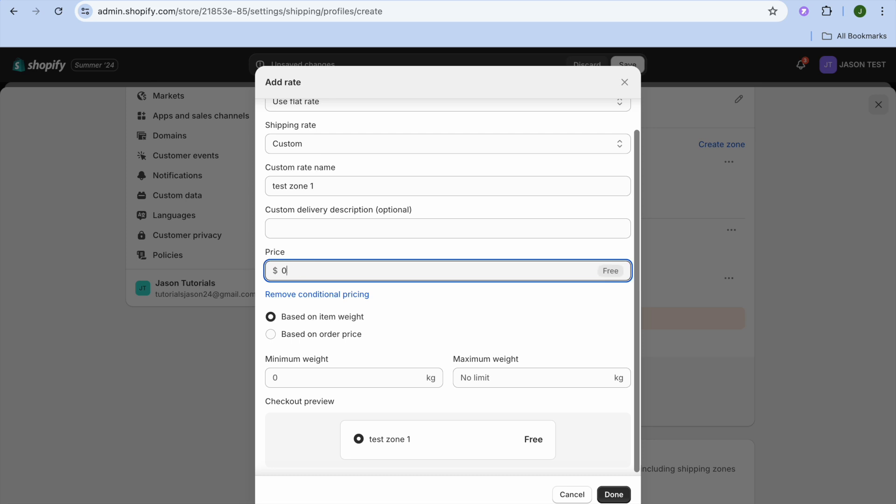
text(10)
click(611, 491)
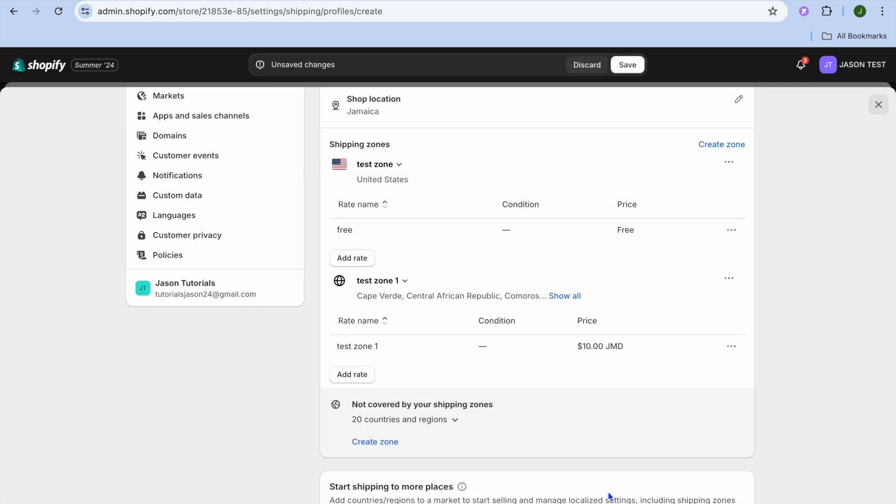
Save the custom shipping profile with its two zones and rates.
click(629, 67)
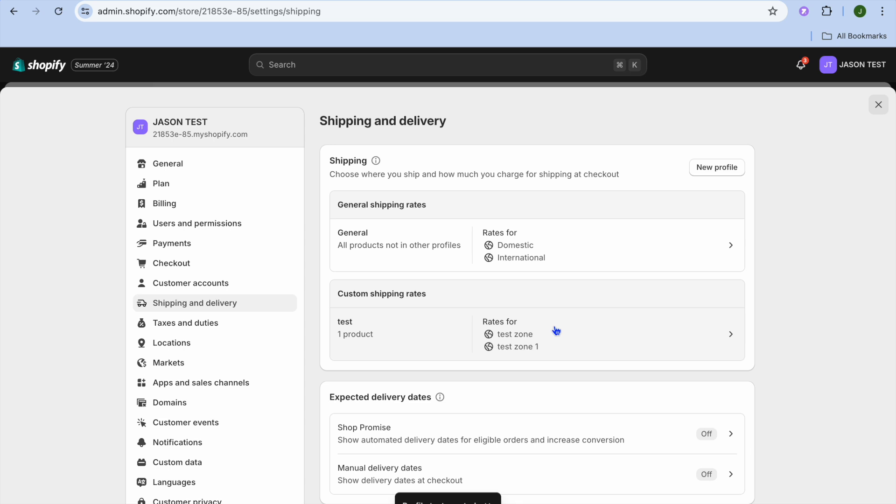
scroll(556, 330, down, 7)
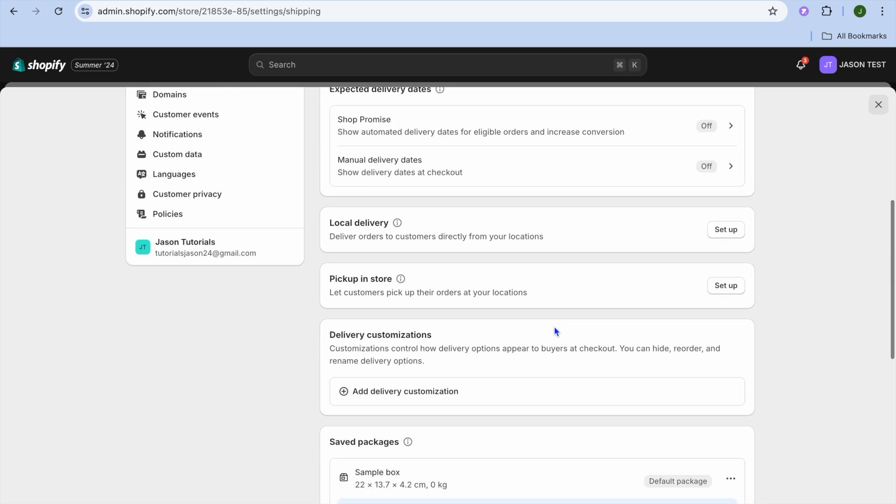